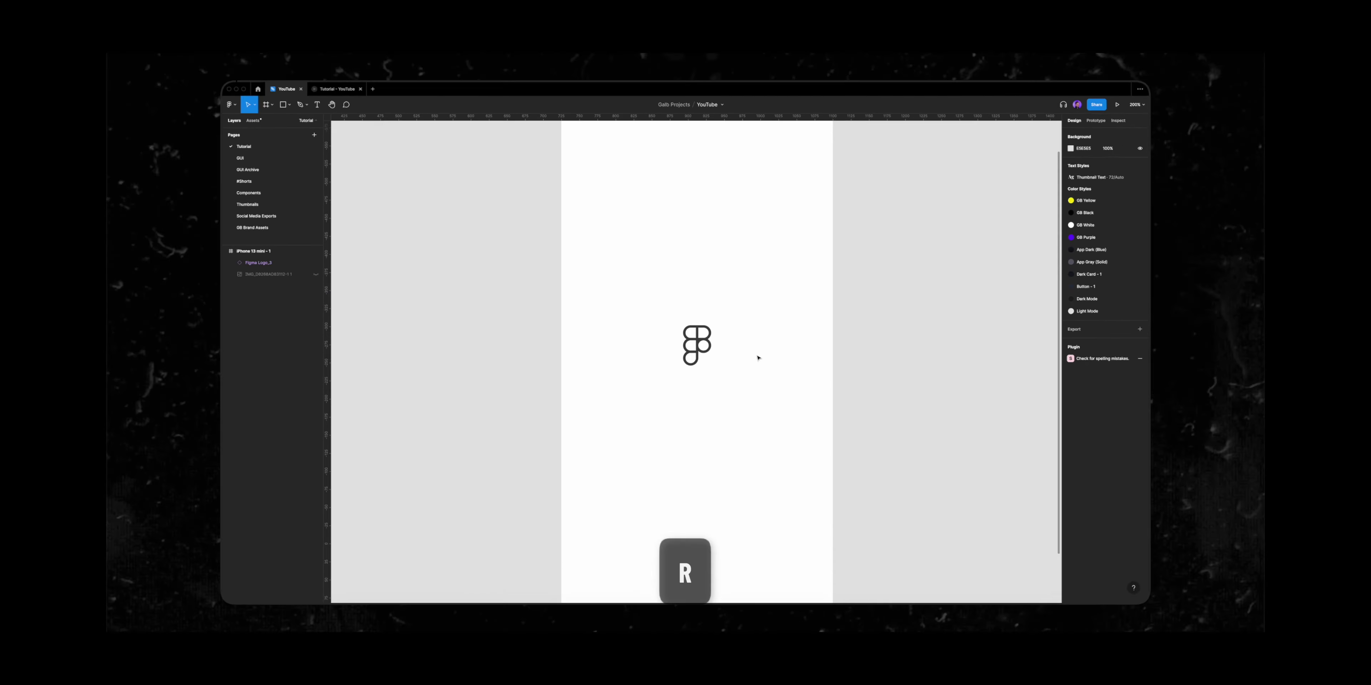
# Step: Draw a thin bar below the logo and size it to W 200, H 6
pyautogui.moveTo(615, 413); pyautogui.dragTo(782, 415)
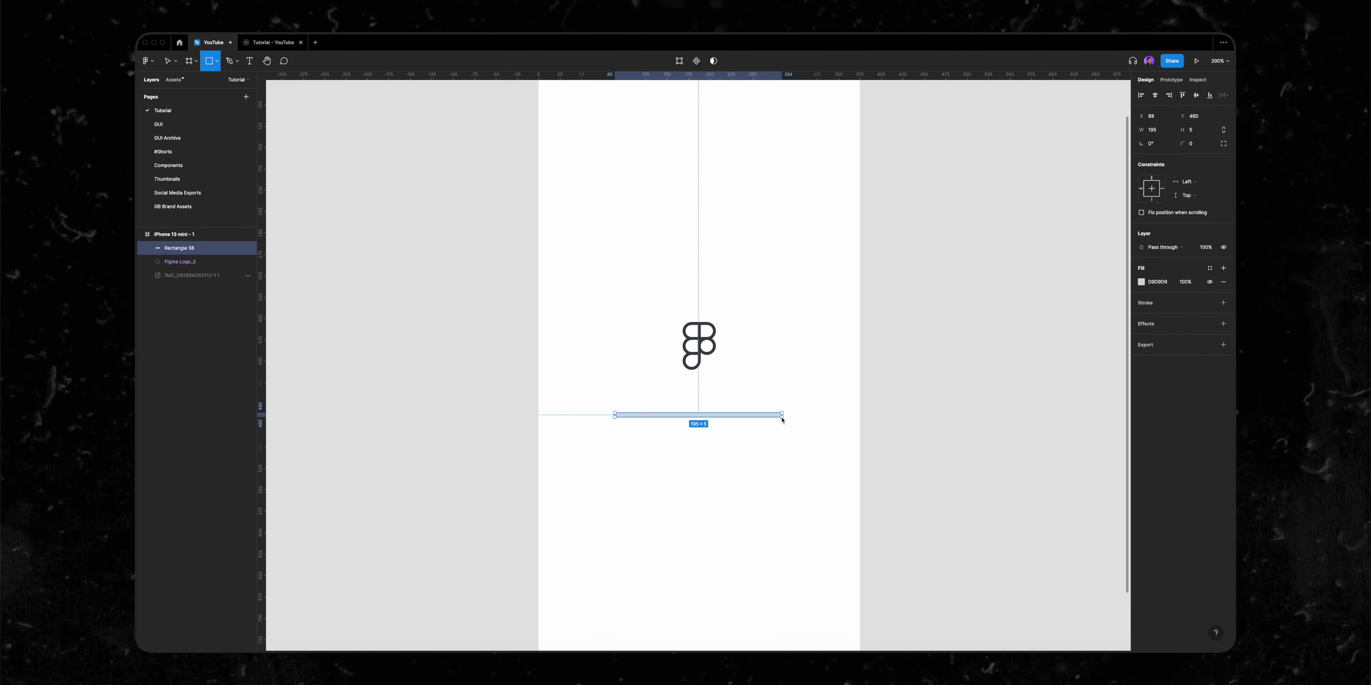
pyautogui.click(1195, 133)
pyautogui.write('6')
pyautogui.hotkey('shift', 'Tab')
pyautogui.write('200')
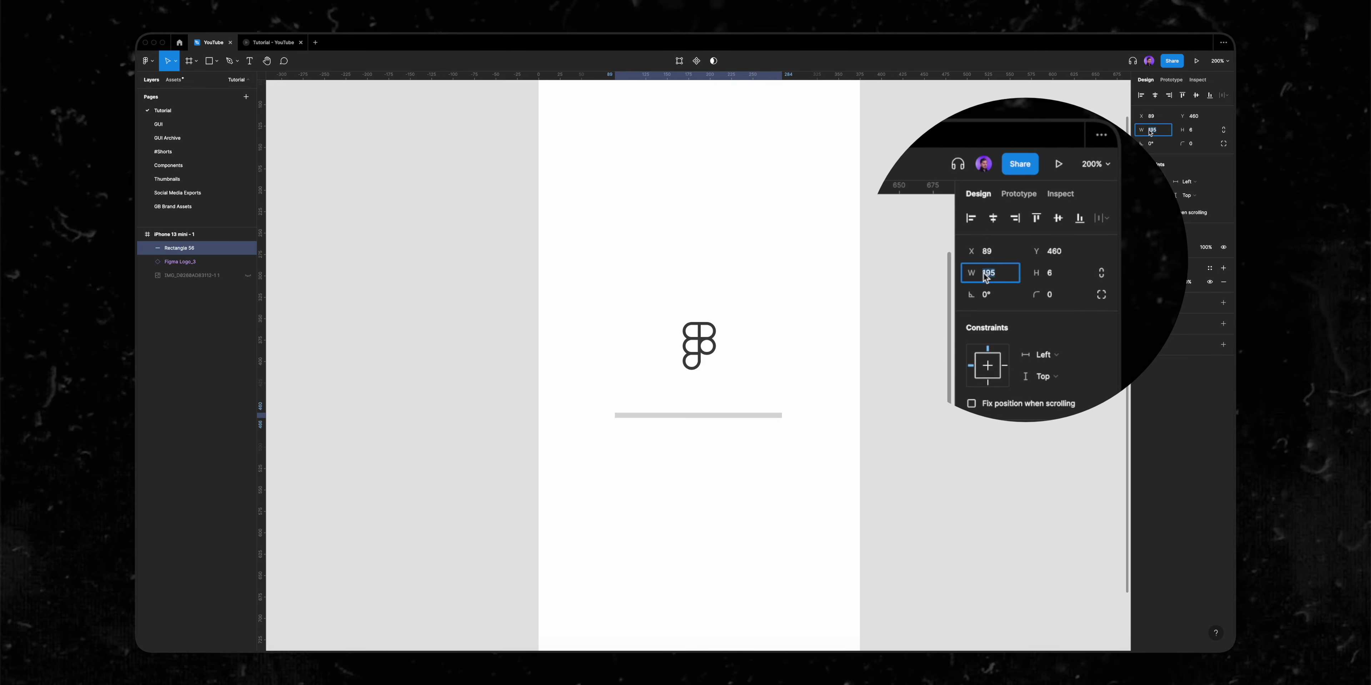
pyautogui.press('Return')
pyautogui.press('Escape')
pyautogui.press('super+equal')
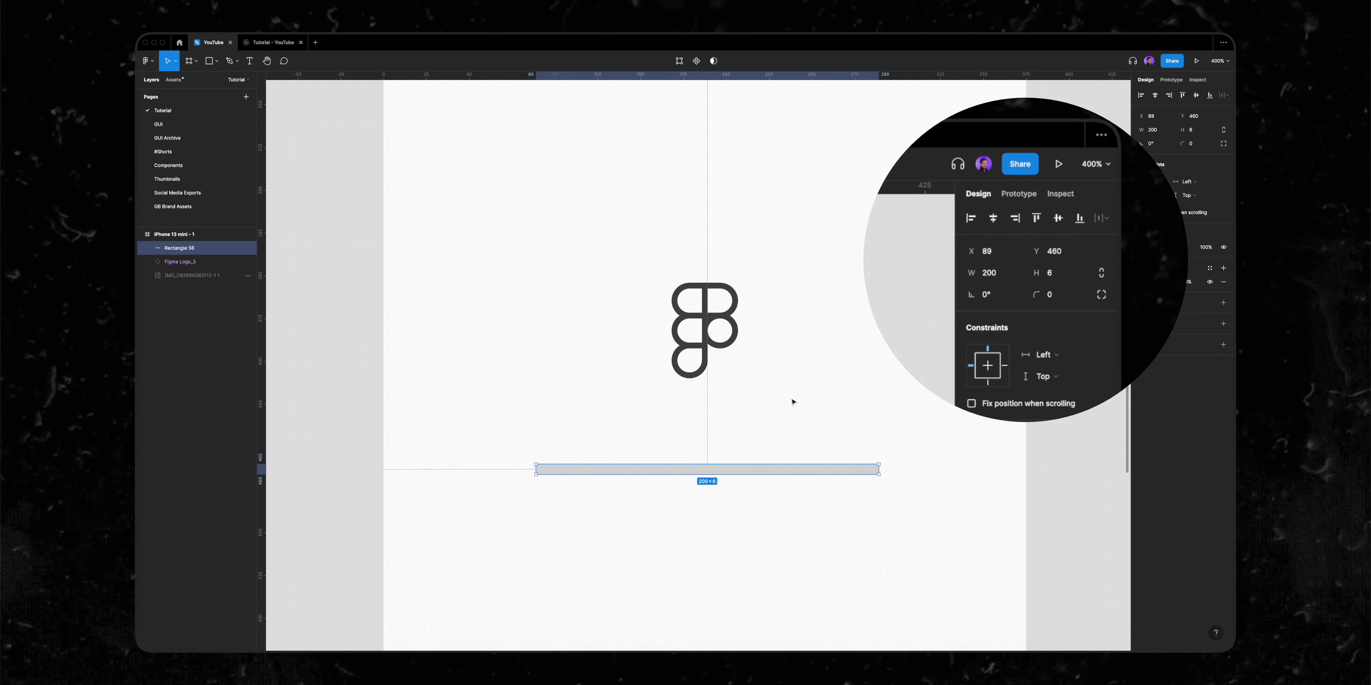
# Step: Round the bar's ends with corner radius 27 and rename its layer Base
pyautogui.click(1191, 143)
pyautogui.write('27')
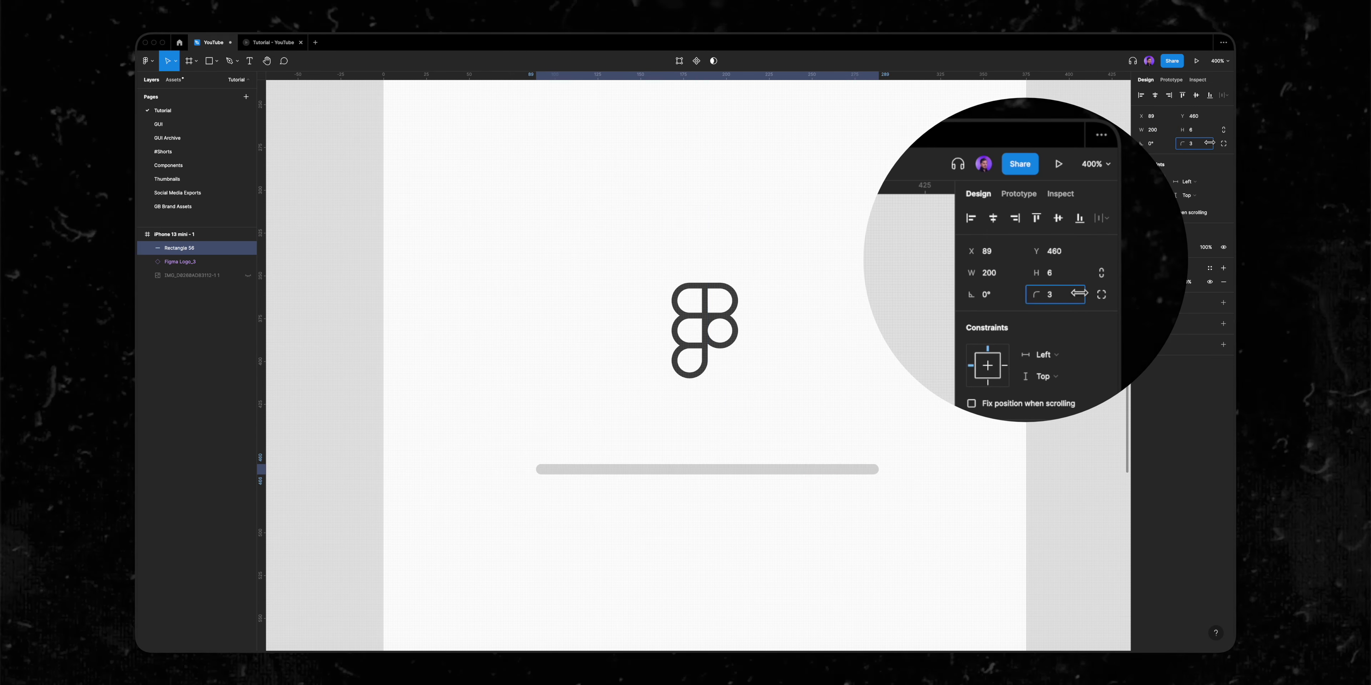
pyautogui.press('Return')
pyautogui.doubleClick(171, 250)
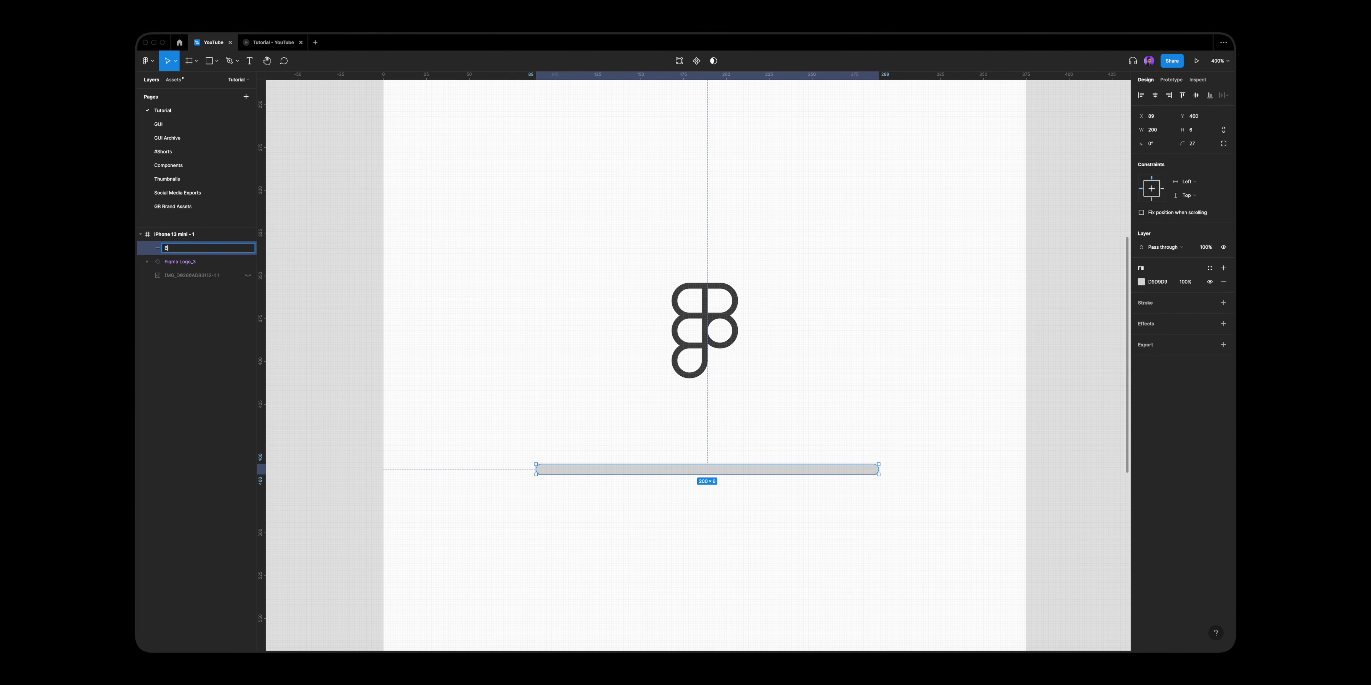
pyautogui.click(704, 439)
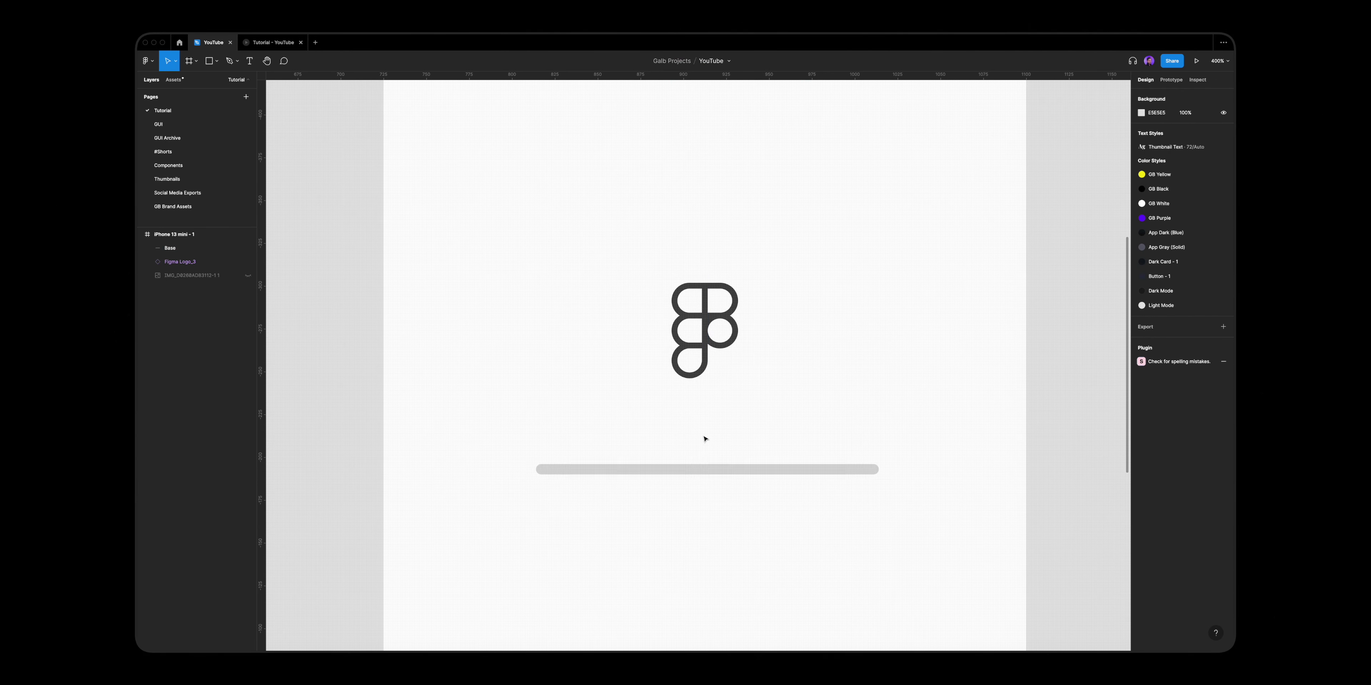
# Step: Duplicate the Base bar and switch the copy's fill from Solid to Linear gradient
pyautogui.click(690, 472)
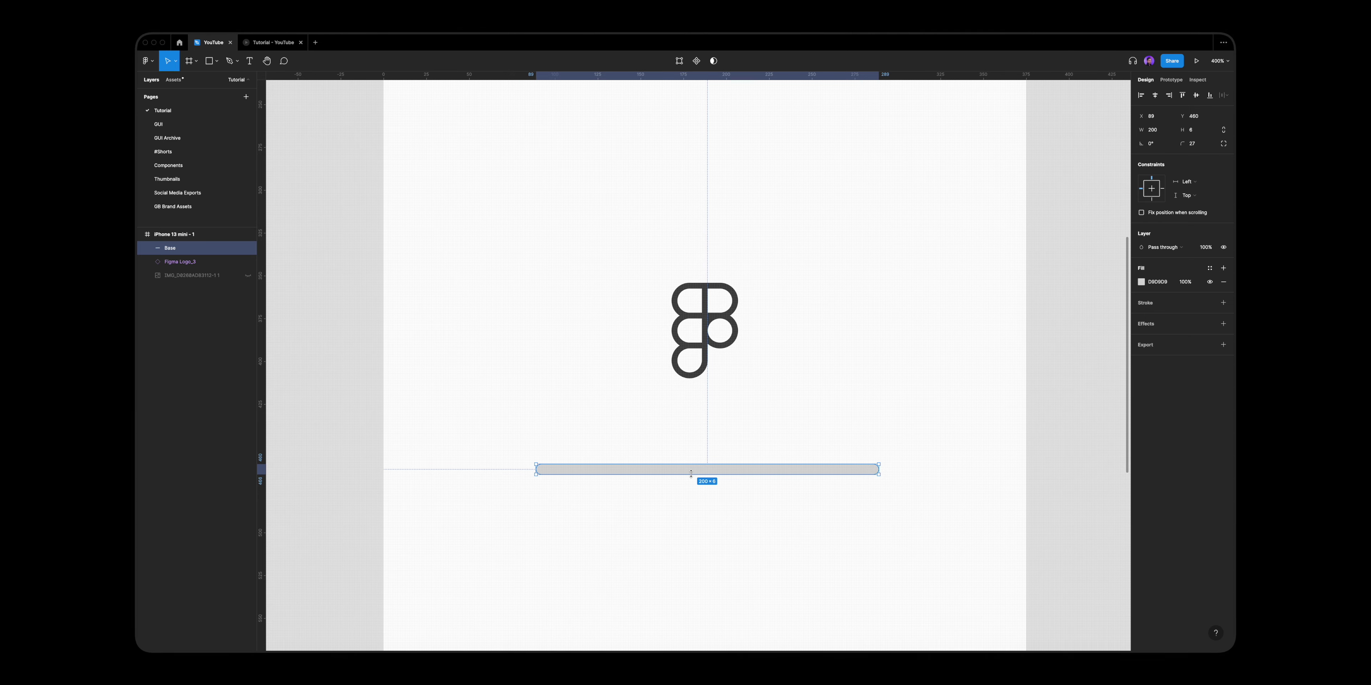
pyautogui.press('super+d')
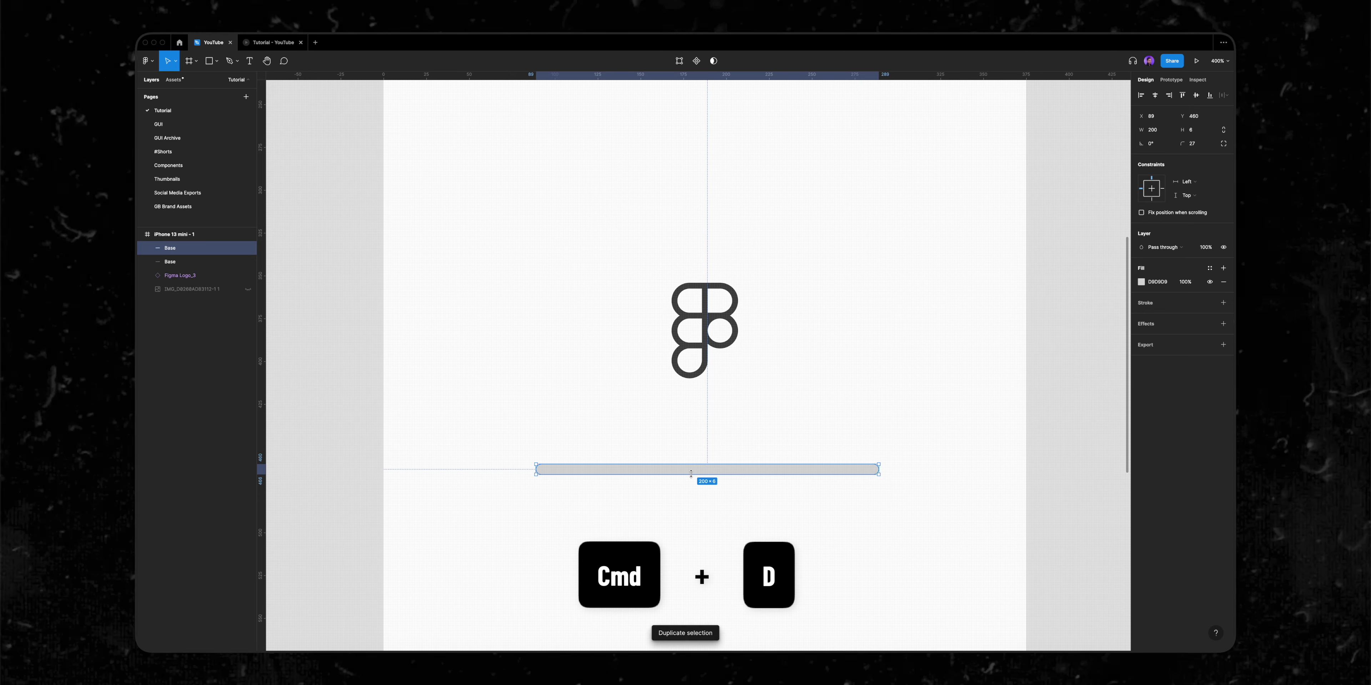
pyautogui.click(1142, 283)
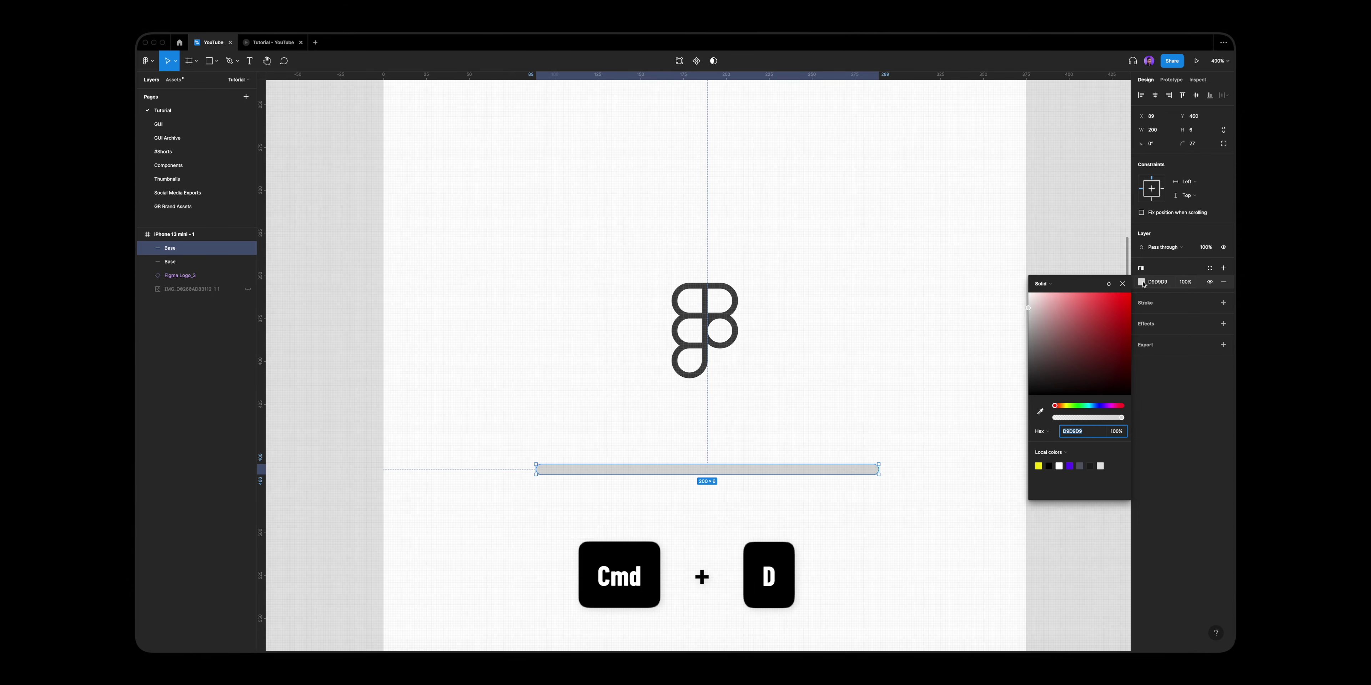
pyautogui.click(1054, 284)
pyautogui.click(1053, 294)
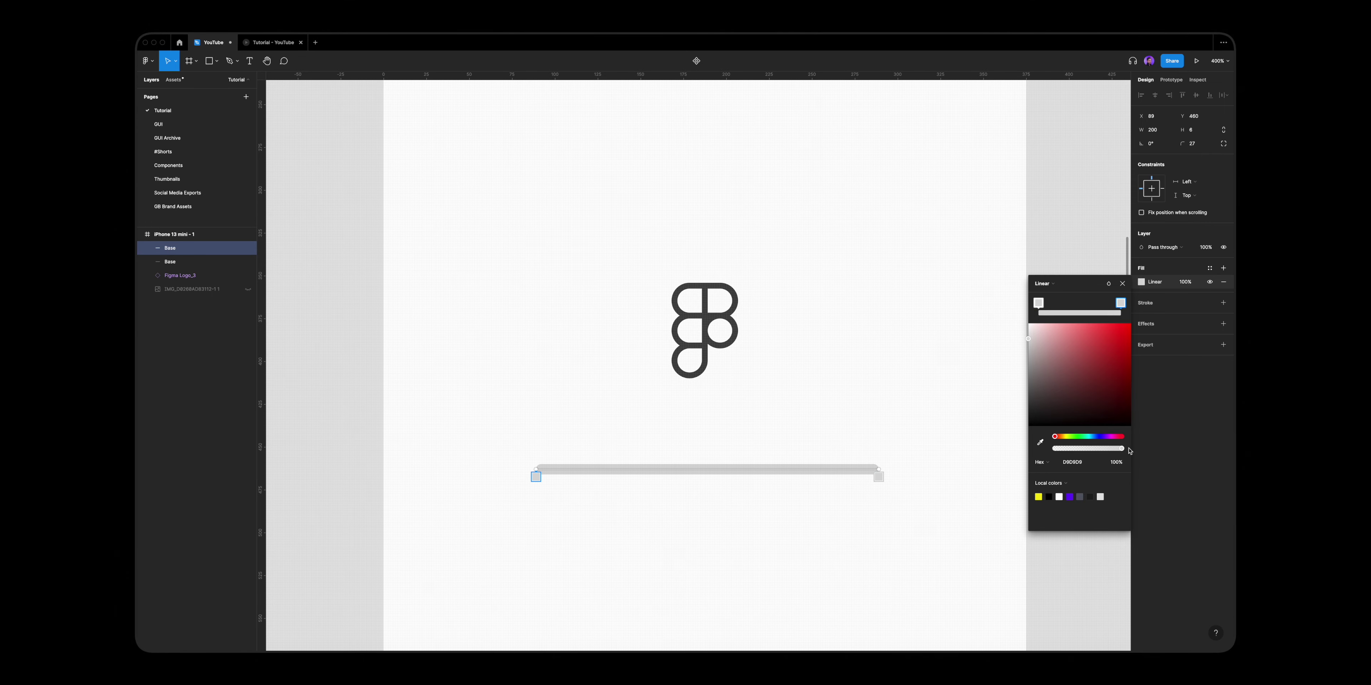
# Step: Add orange, yellow, green, light blue, blue and periwinkle stops, then rename the layer Progress Bar
pyautogui.click(1049, 313)
pyautogui.moveTo(1054, 437); pyautogui.dragTo(1104, 439)
pyautogui.click(1060, 313)
pyautogui.click(1072, 313)
pyautogui.click(1066, 313)
pyautogui.click(1054, 313)
pyautogui.click(1046, 313)
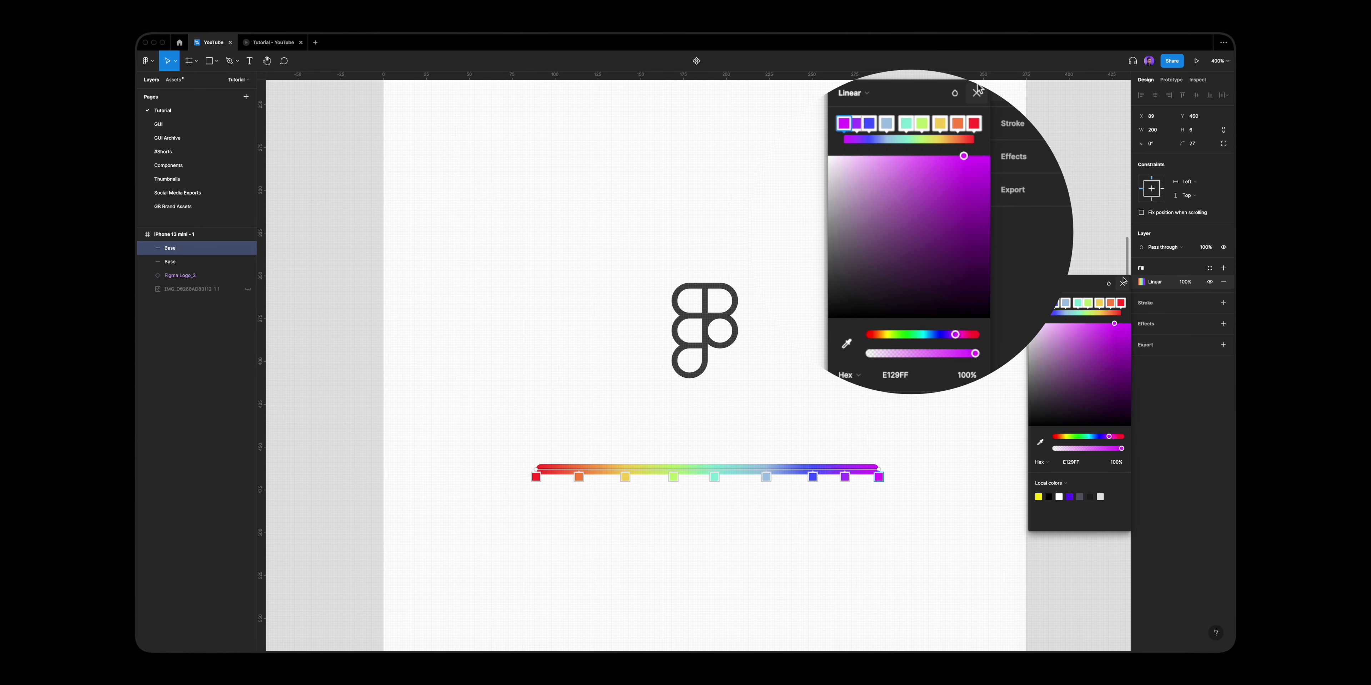
pyautogui.write('Progress Bar')
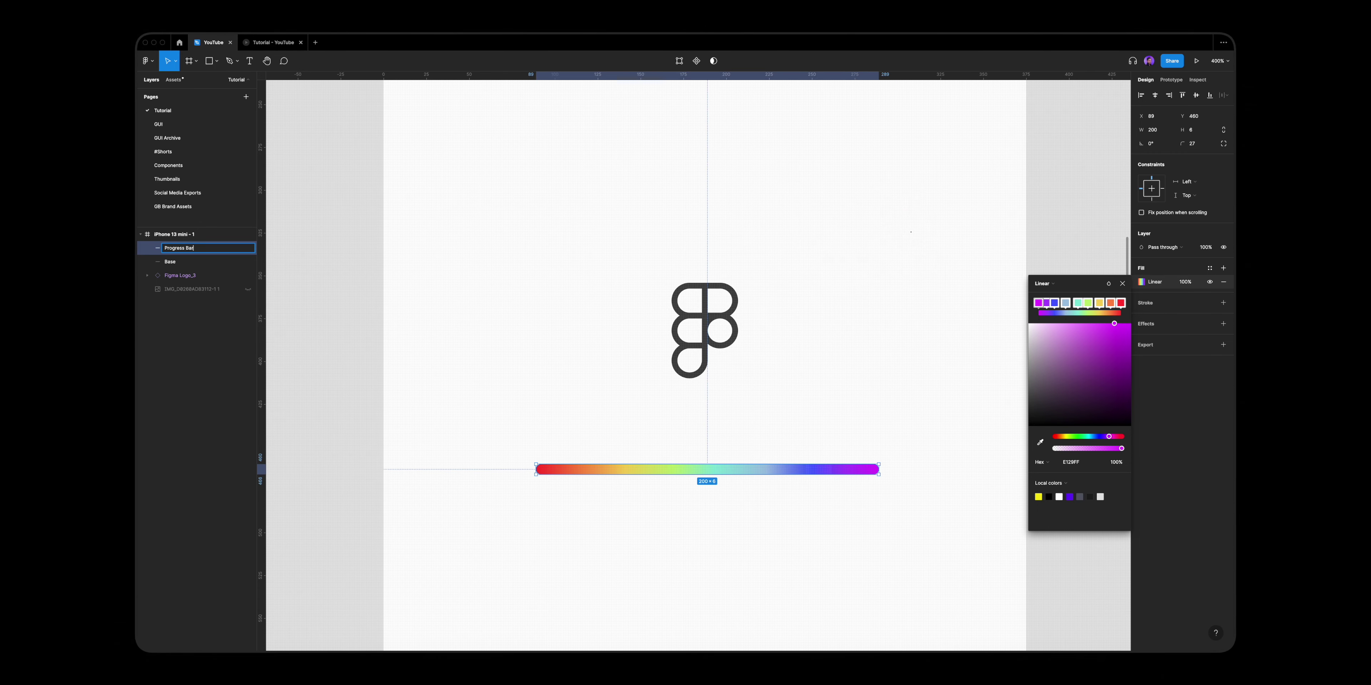
# Step: Select both the Progress Bar and Base bars and combine them into one component with Opt+Cmd+K
pyautogui.moveTo(512, 428); pyautogui.dragTo(947, 532)
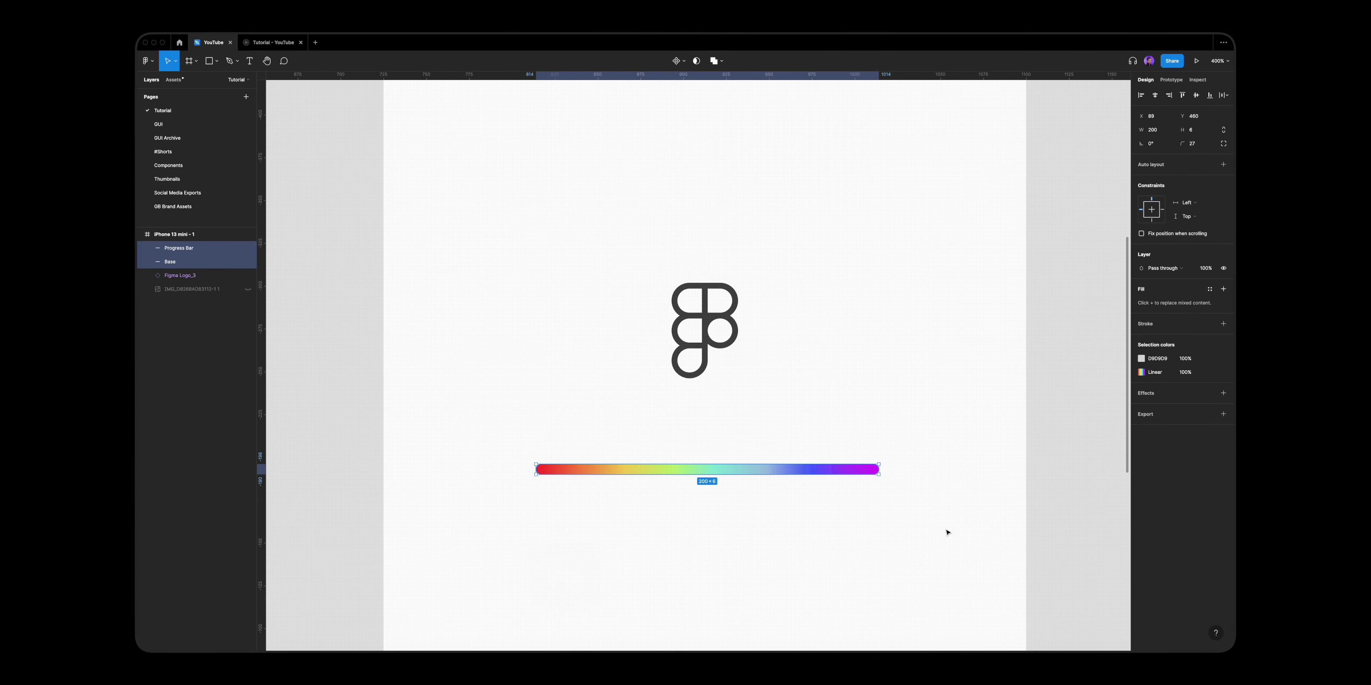
pyautogui.press('alt+super+k')
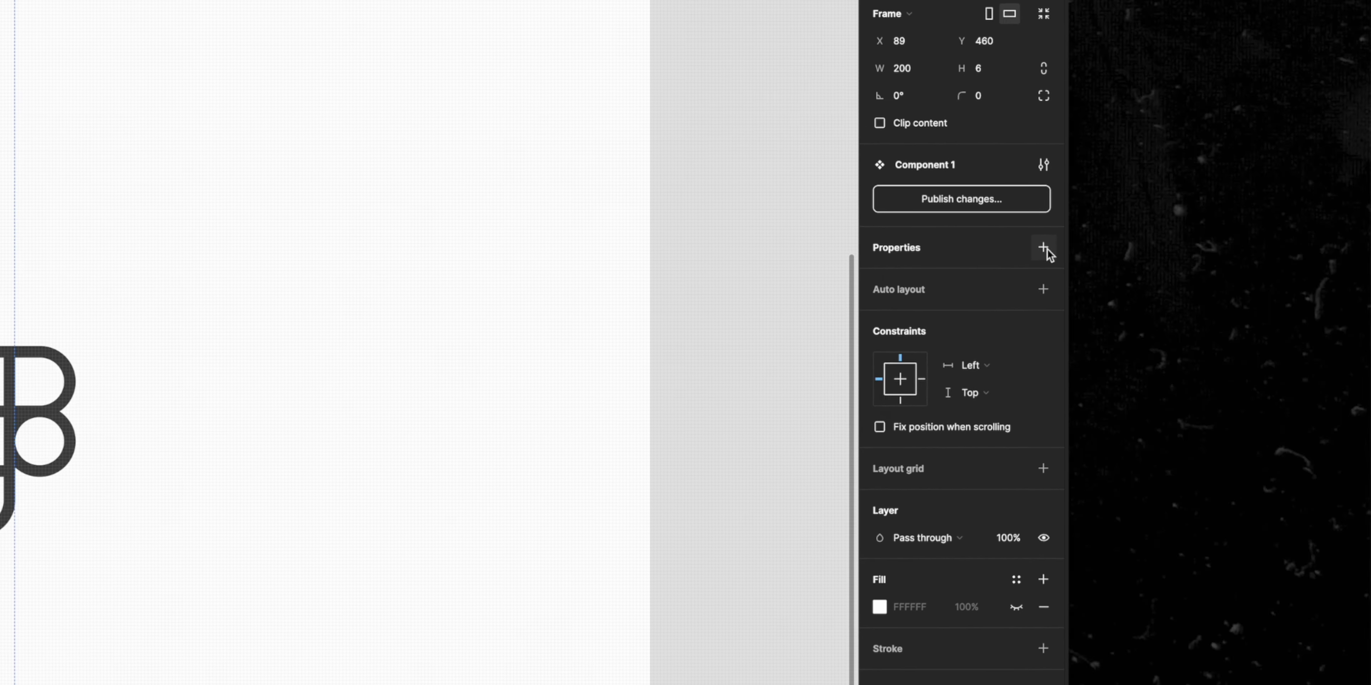
# Step: Add a Variant property to Component 1 and a second variant below the first, undoing the last edit
pyautogui.click(1223, 233)
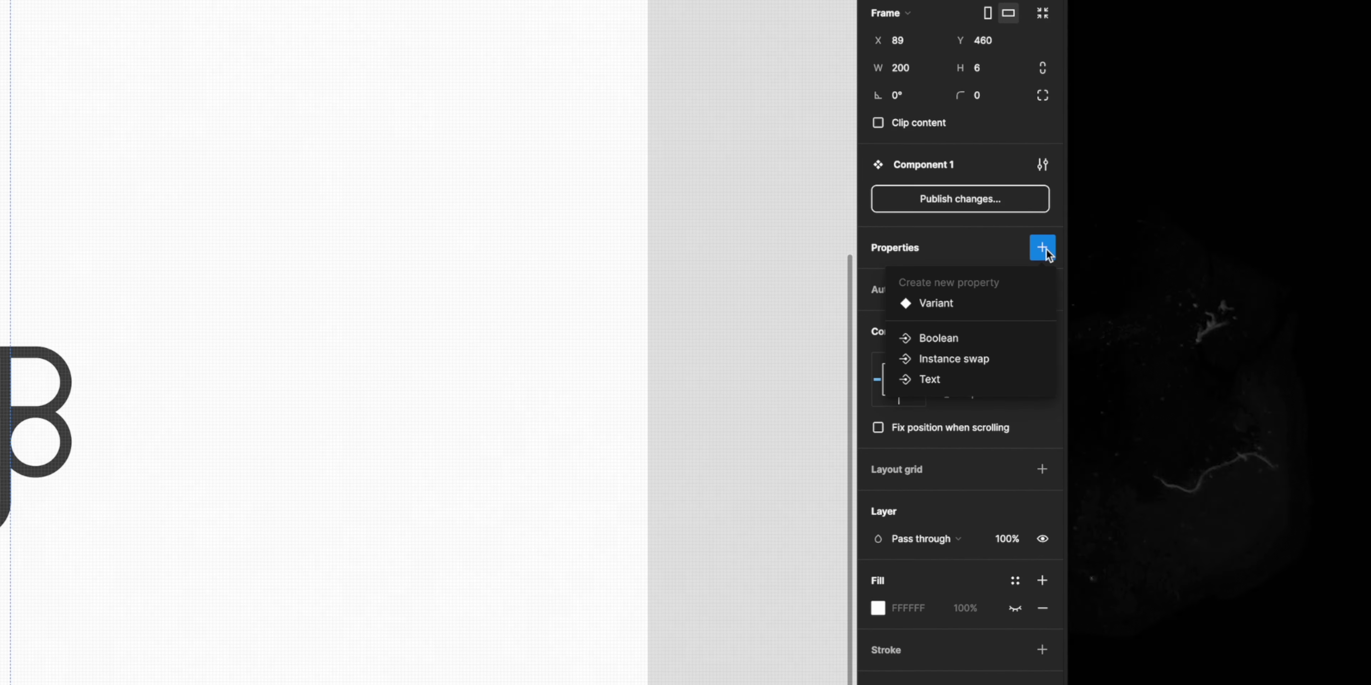
pyautogui.click(967, 308)
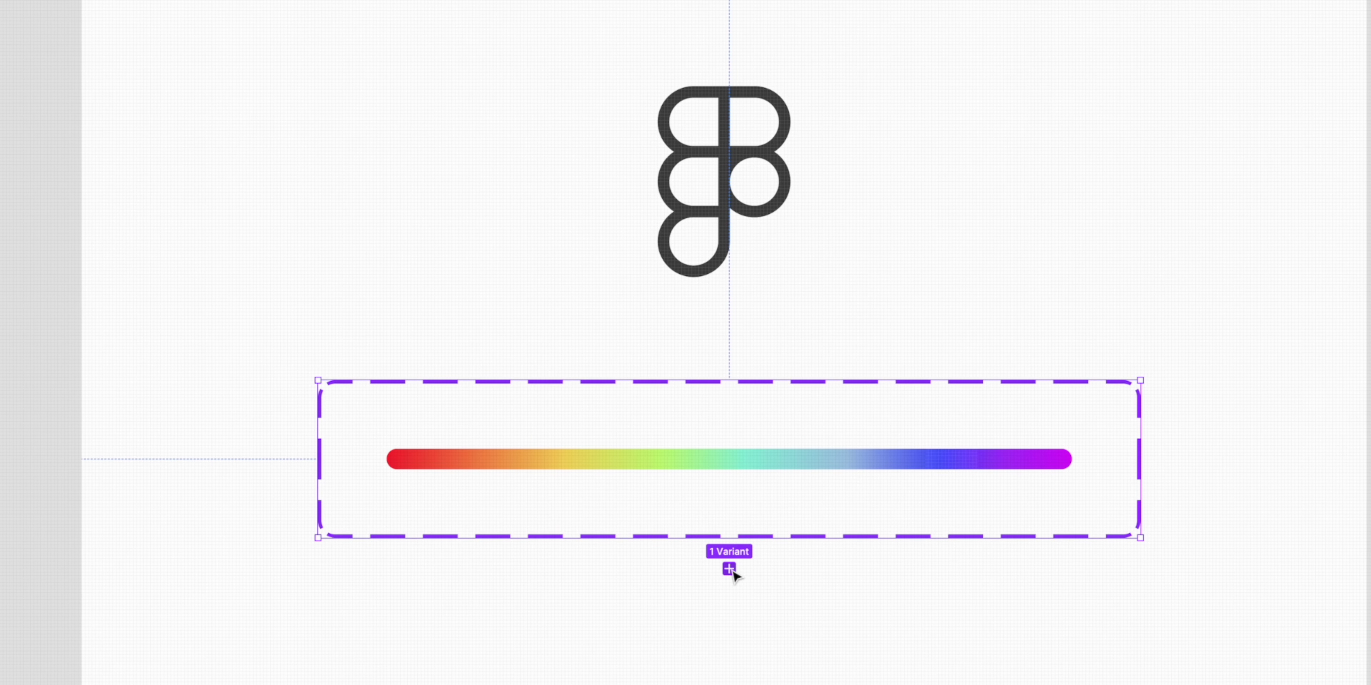
pyautogui.click(729, 556)
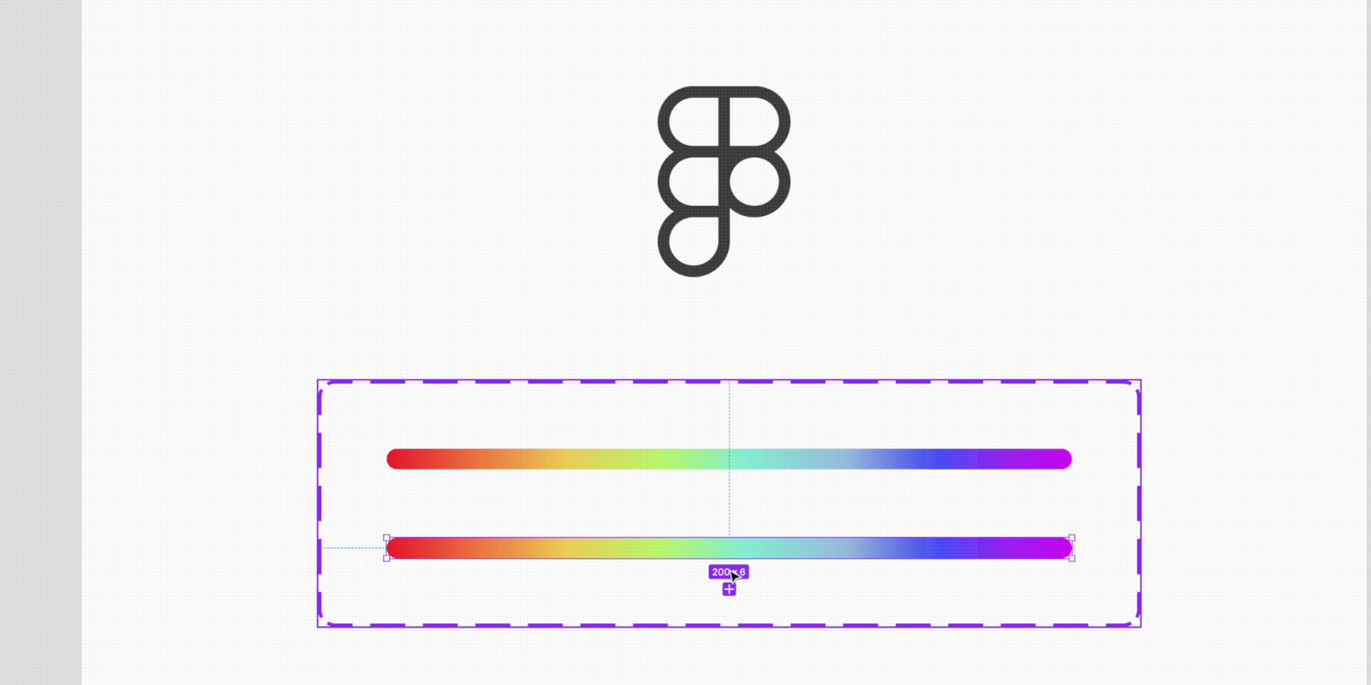
pyautogui.press('super+z')
pyautogui.press('super+z')
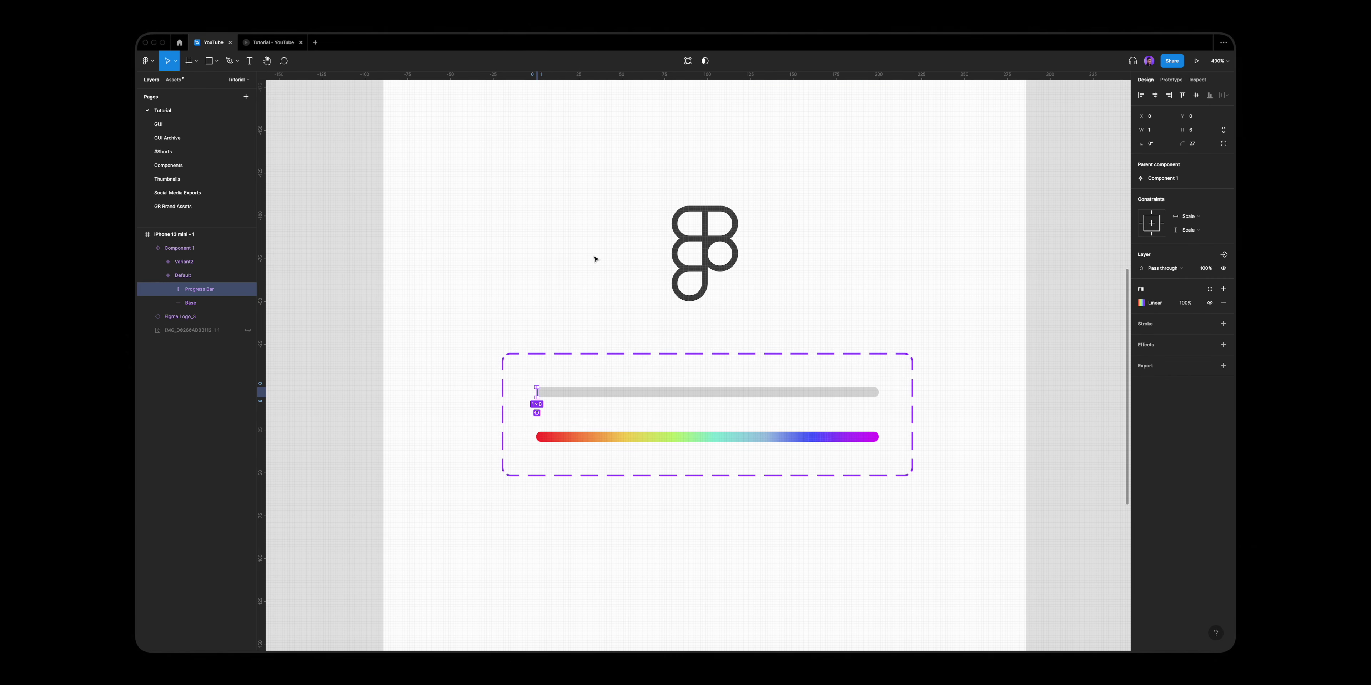
pyautogui.scroll(5, 595, 259)
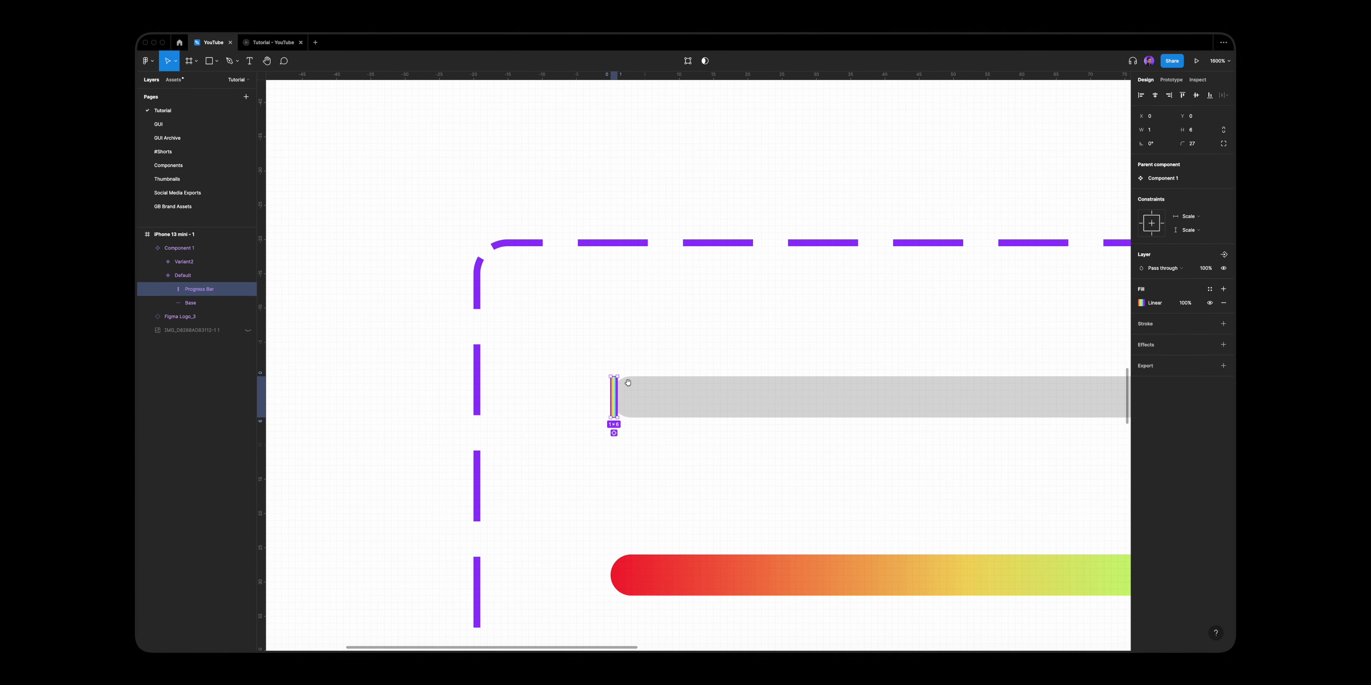
pyautogui.moveTo(628, 383); pyautogui.dragTo(899, 209)
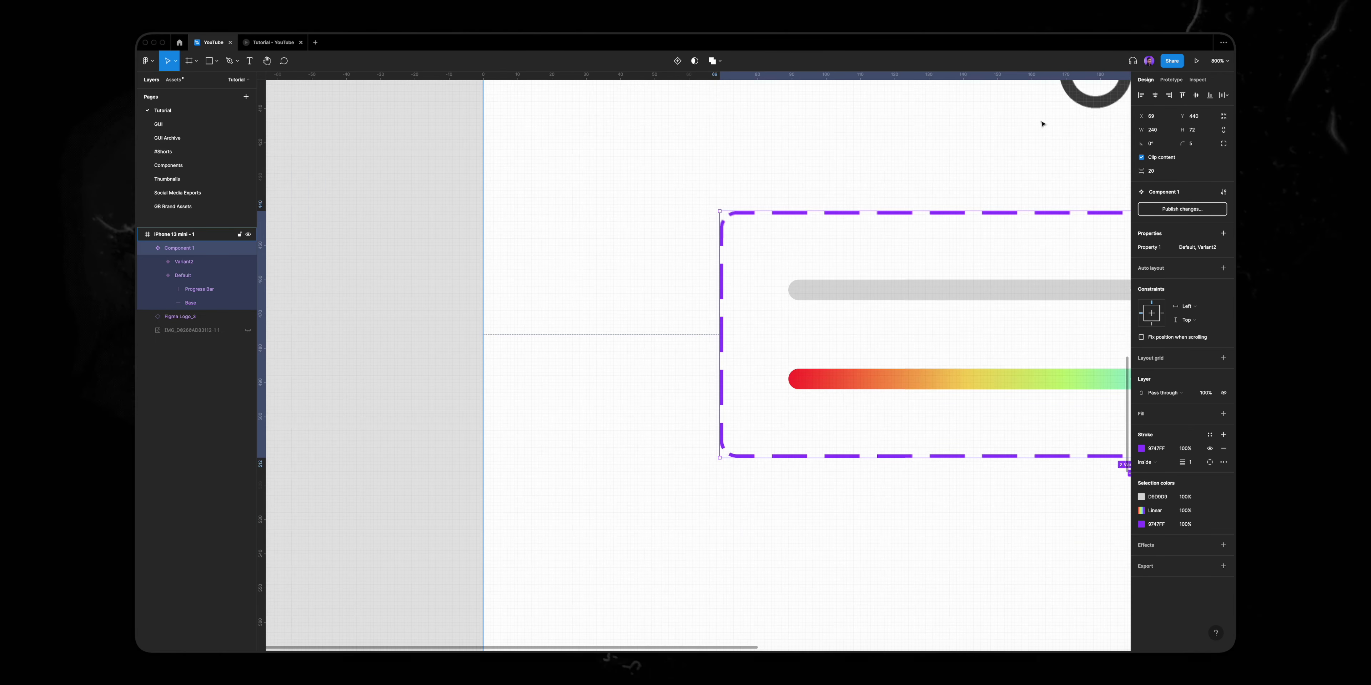
pyautogui.hotkey('ctrl', '-')
pyautogui.hscroll(5, 1040, 122)
pyautogui.click(747, 329)
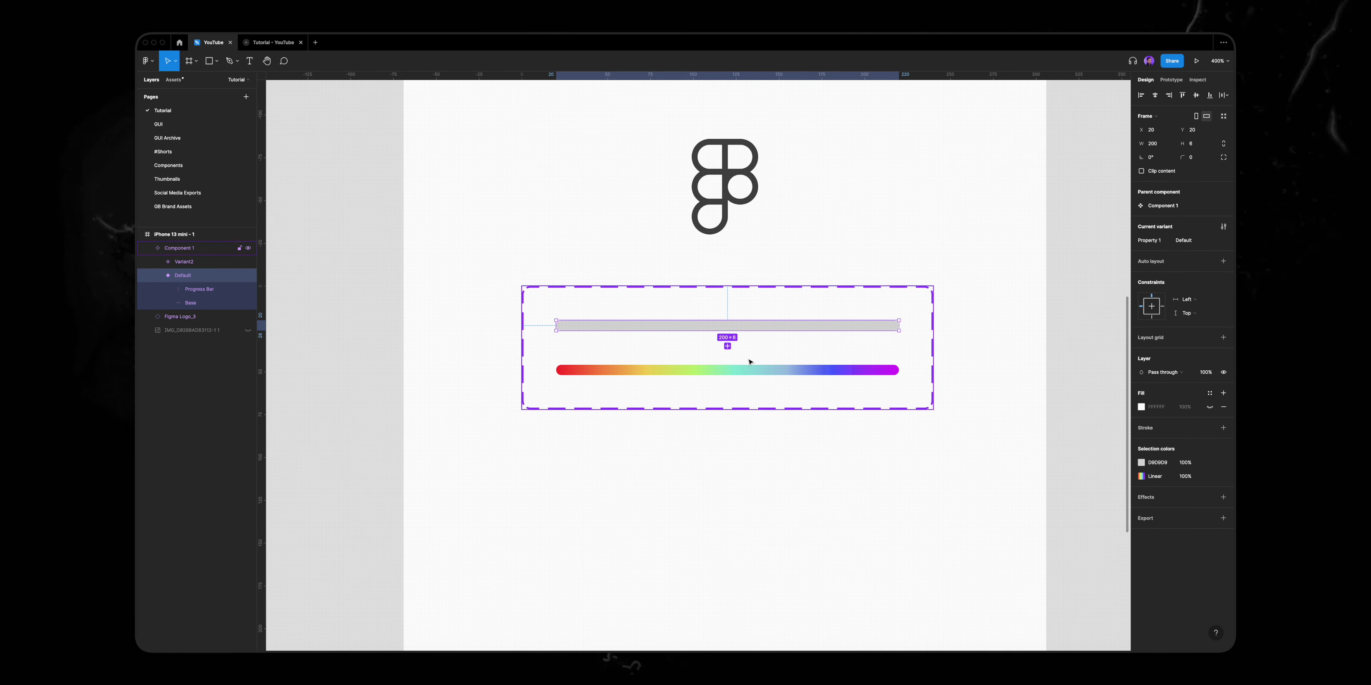
pyautogui.click(751, 371)
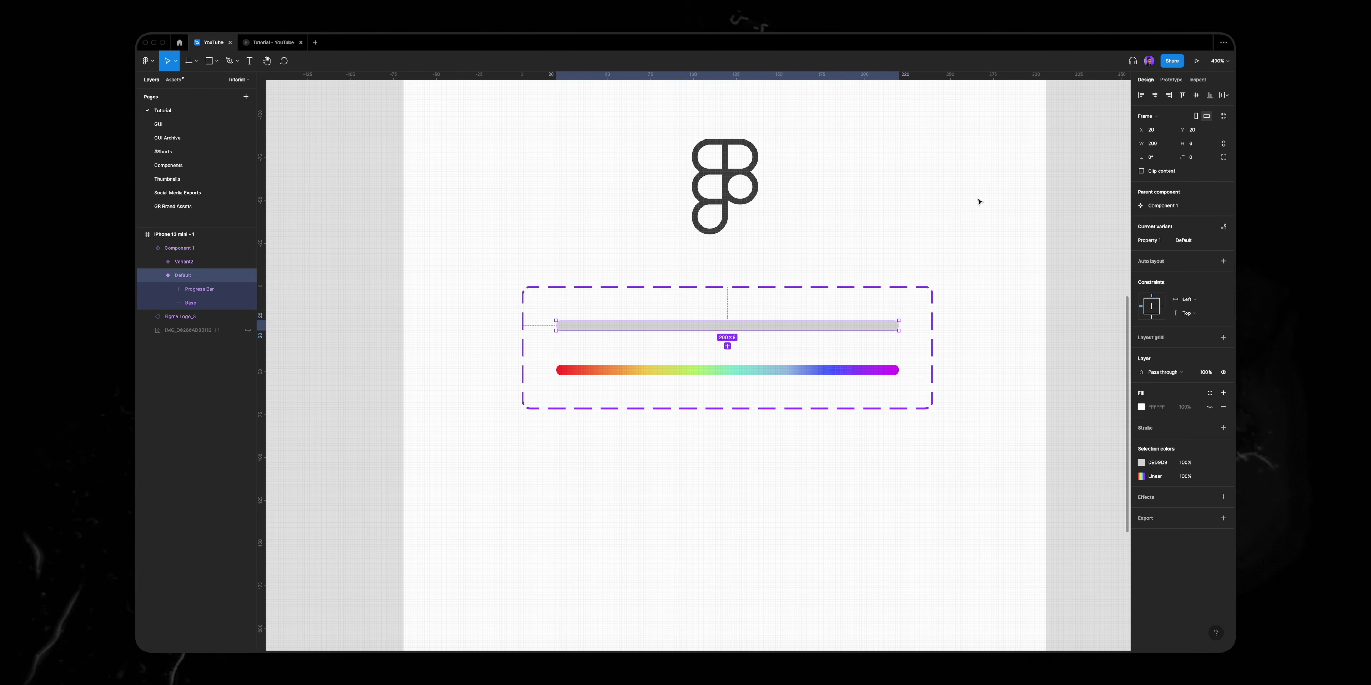
pyautogui.scroll(-3, 995, 175)
pyautogui.hscroll(-5, 995, 176)
# Step: Link the Default variant to Variant2 with an After delay trigger and a Smart animate transition
pyautogui.scroll(-2, 1011, 149)
pyautogui.click(1169, 80)
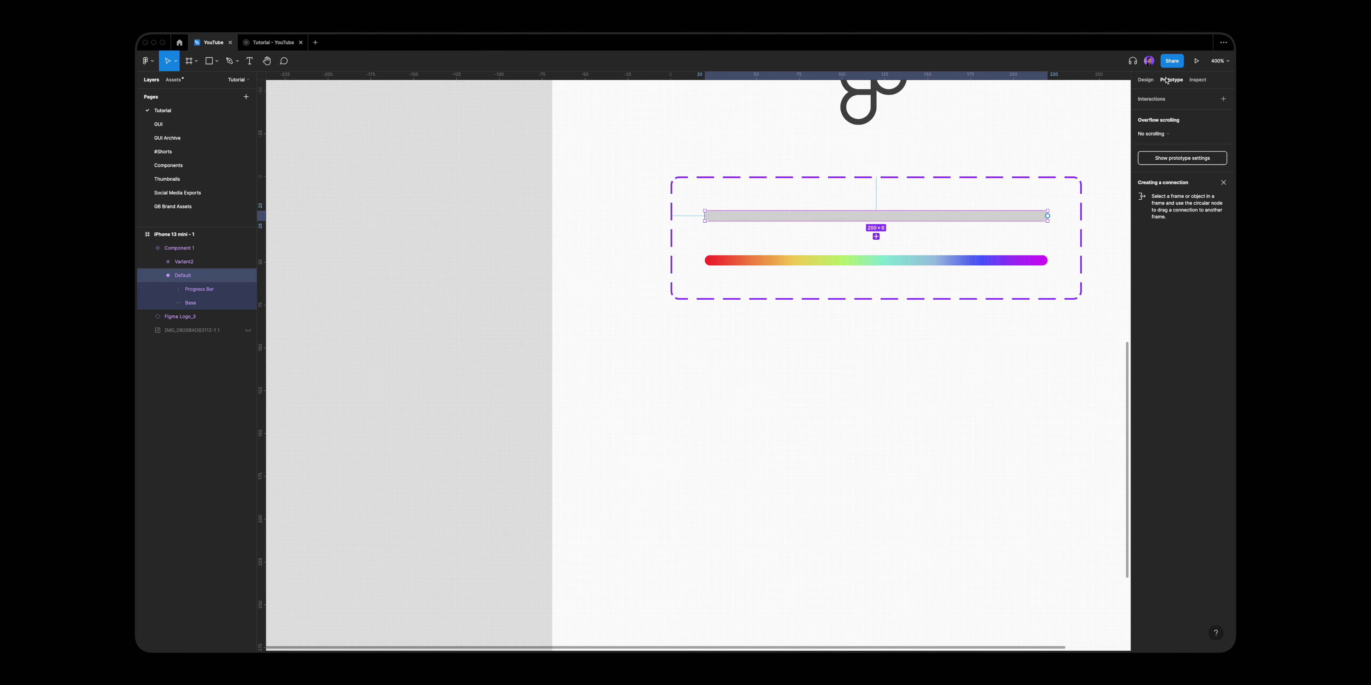
pyautogui.moveTo(992, 256); pyautogui.dragTo(977, 262)
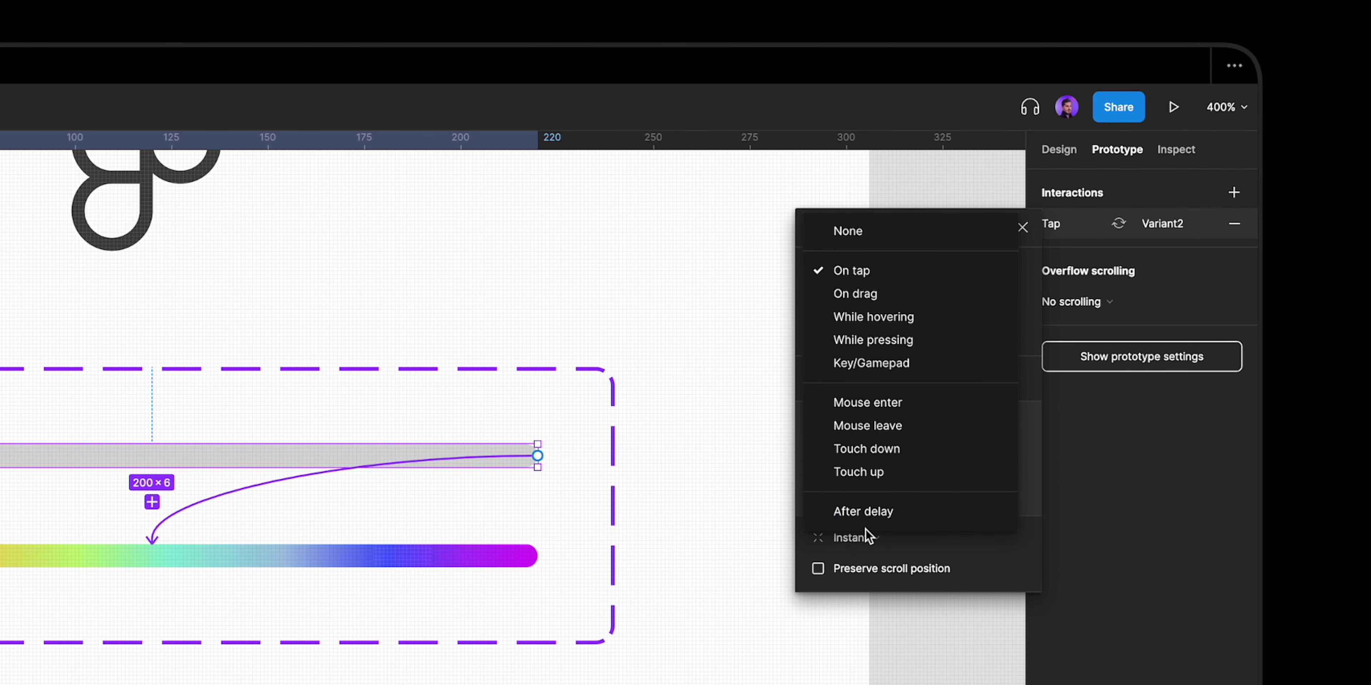
pyautogui.click(886, 494)
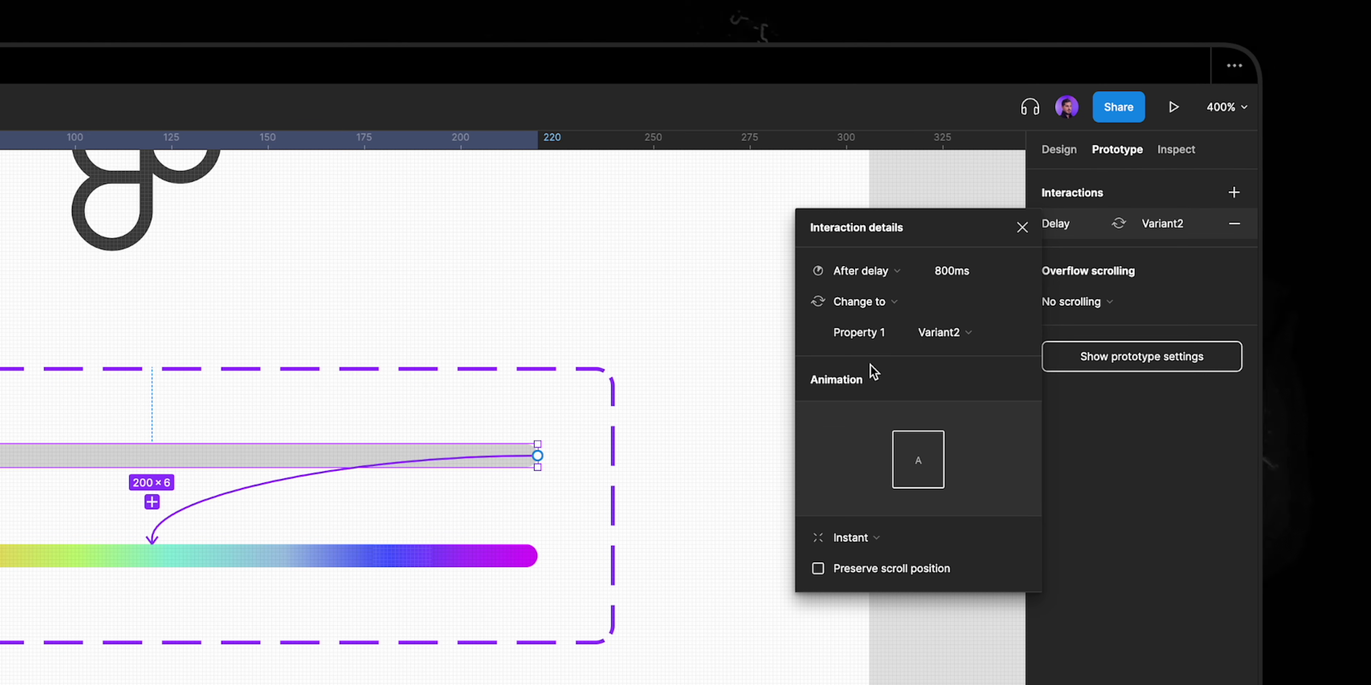
pyautogui.click(855, 538)
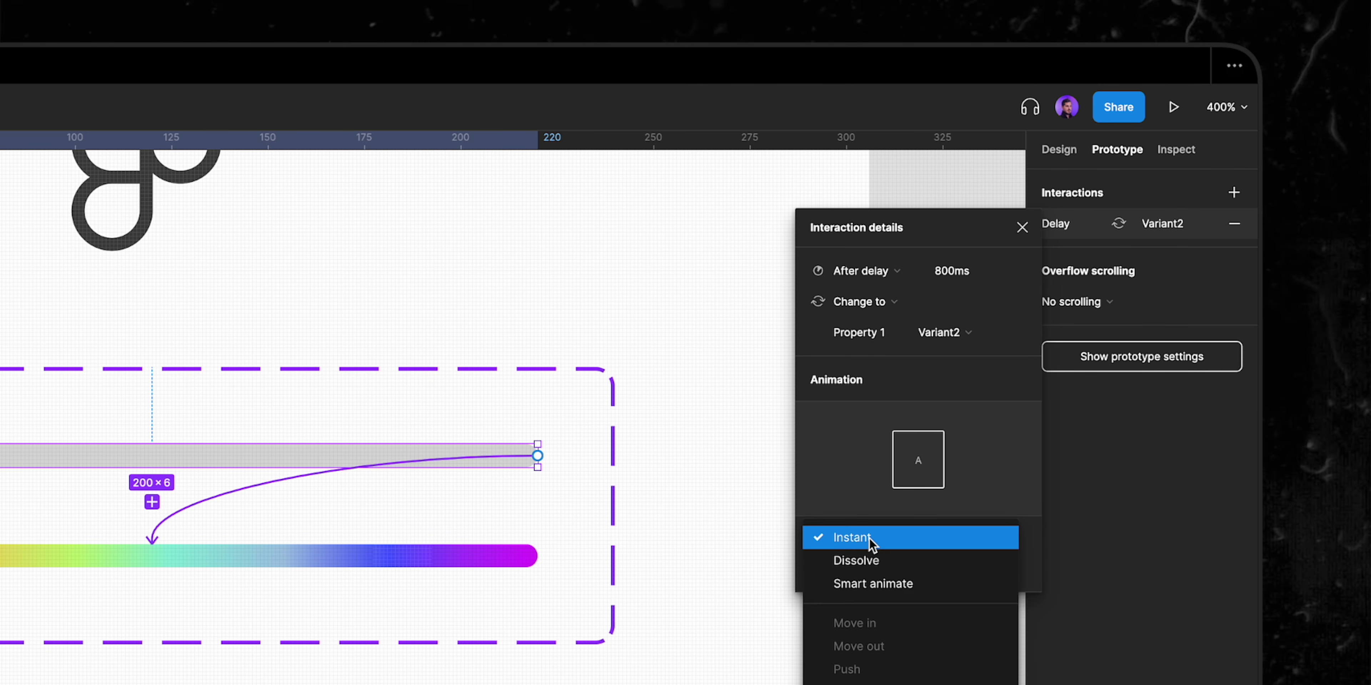
pyautogui.click(872, 581)
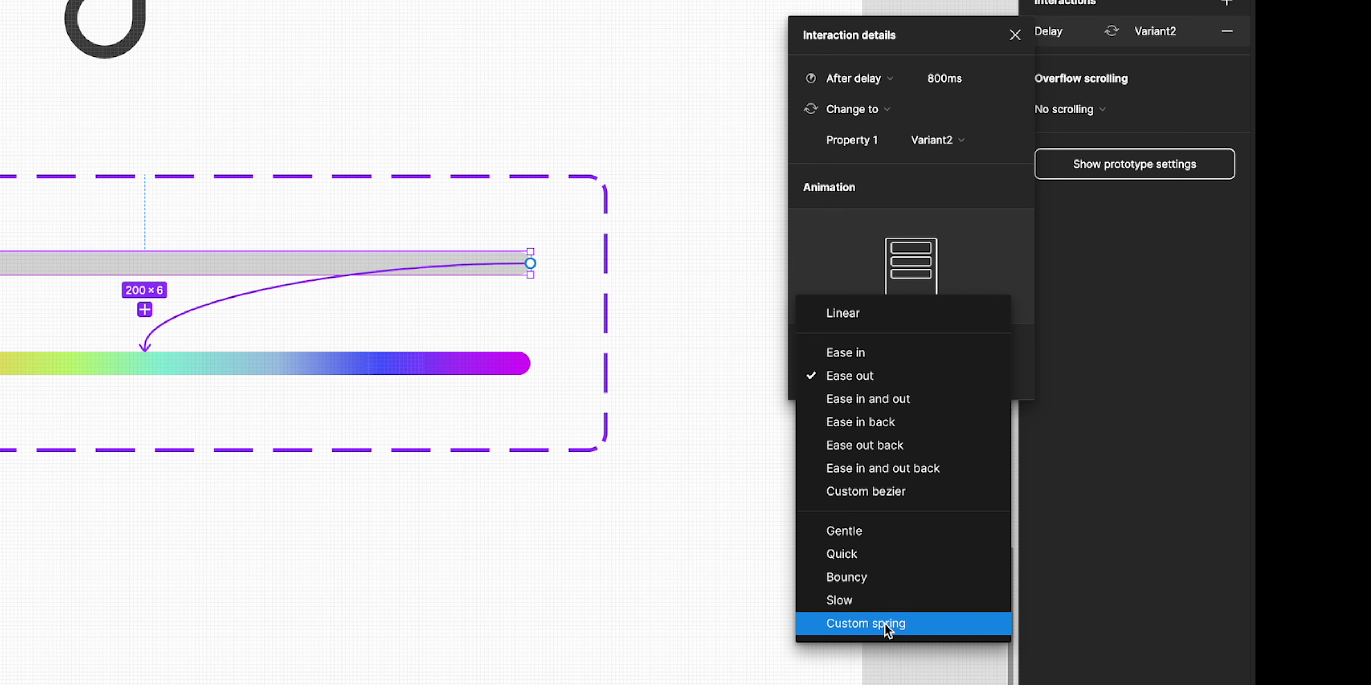
# Step: Give the Default-to-Variant2 transition Slow spring easing and a 3000ms duration
pyautogui.press('Escape')
pyautogui.click(871, 377)
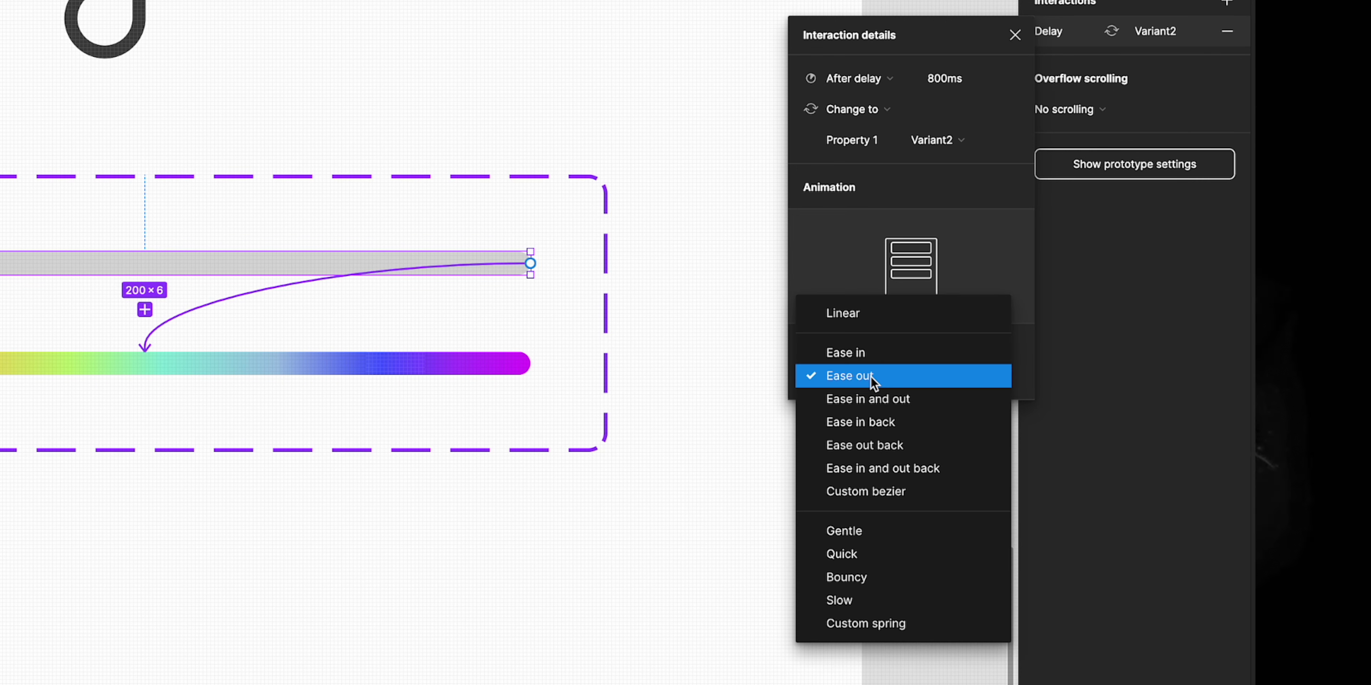
pyautogui.click(846, 600)
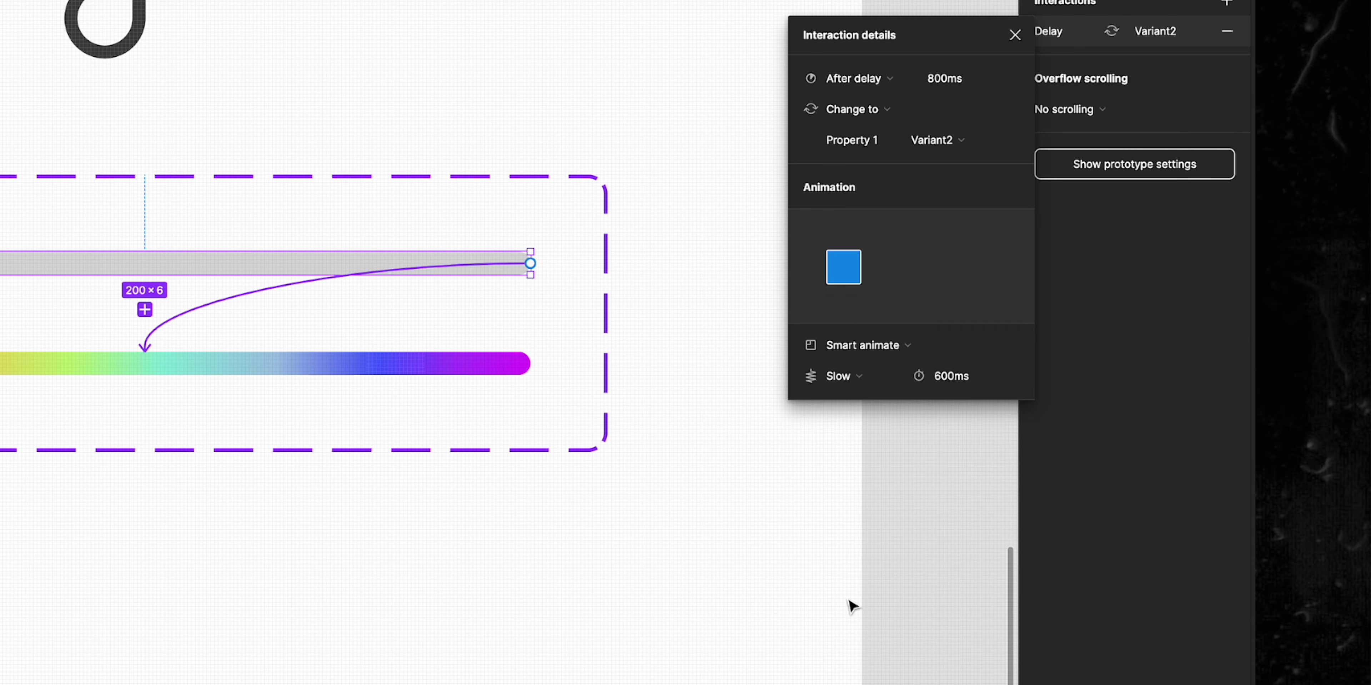
pyautogui.doubleClick(950, 377)
pyautogui.write('3')
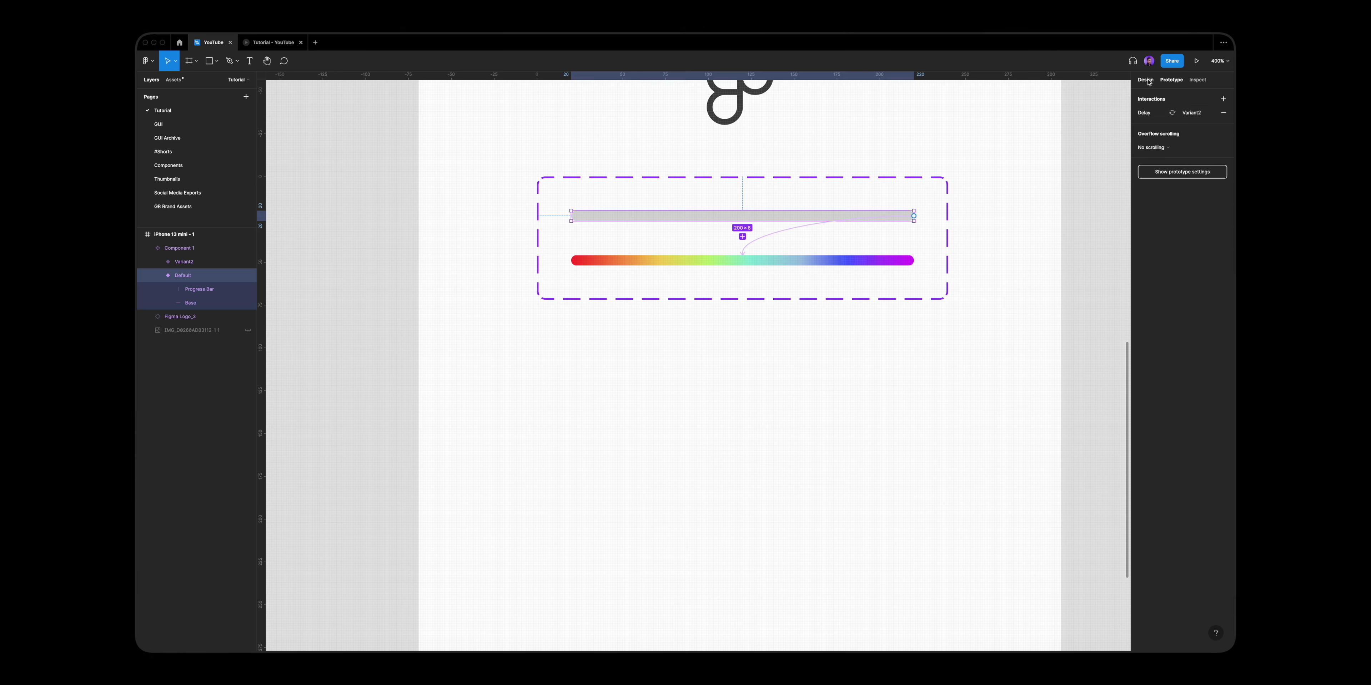
# Step: Move the Component 1 set out beside the phone frame and zoom to fit everything
pyautogui.scroll(-5, 905, 393)
pyautogui.hscroll(2, 893, 392)
pyautogui.scroll(2, 777, 443)
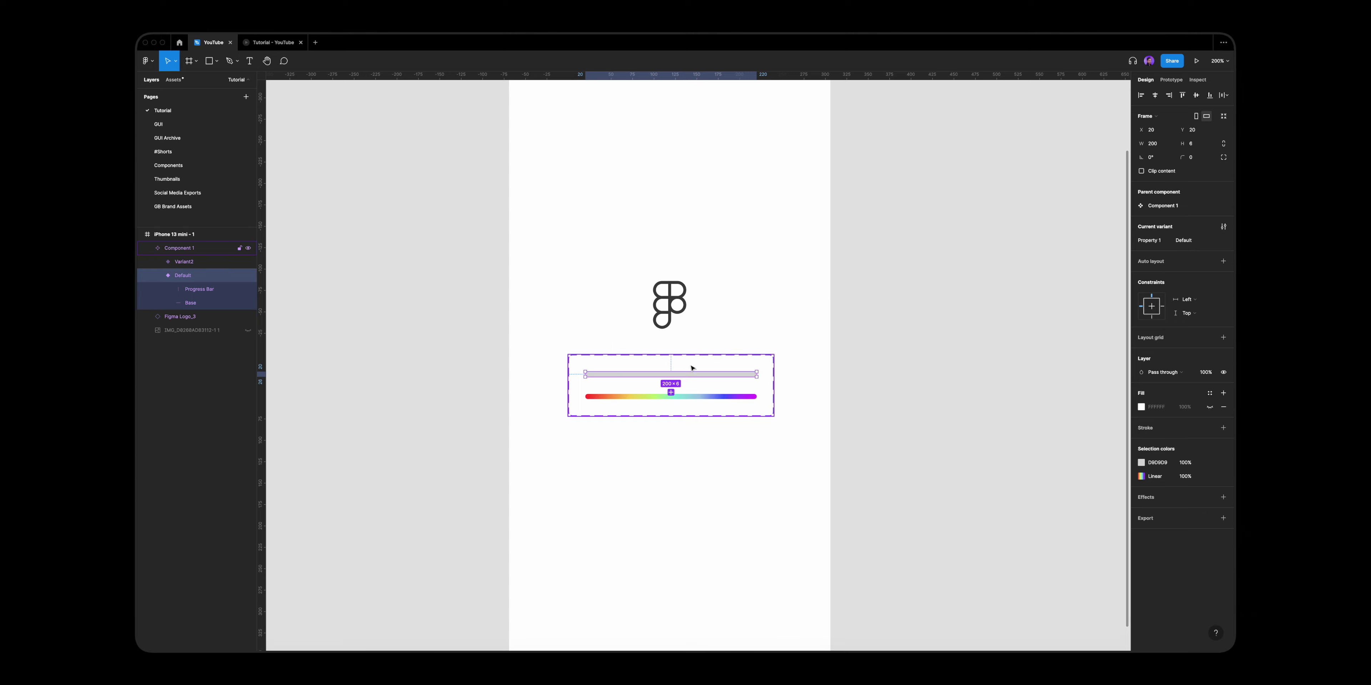
pyautogui.moveTo(692, 371); pyautogui.dragTo(1037, 379)
pyautogui.hotkey('shift', '0')
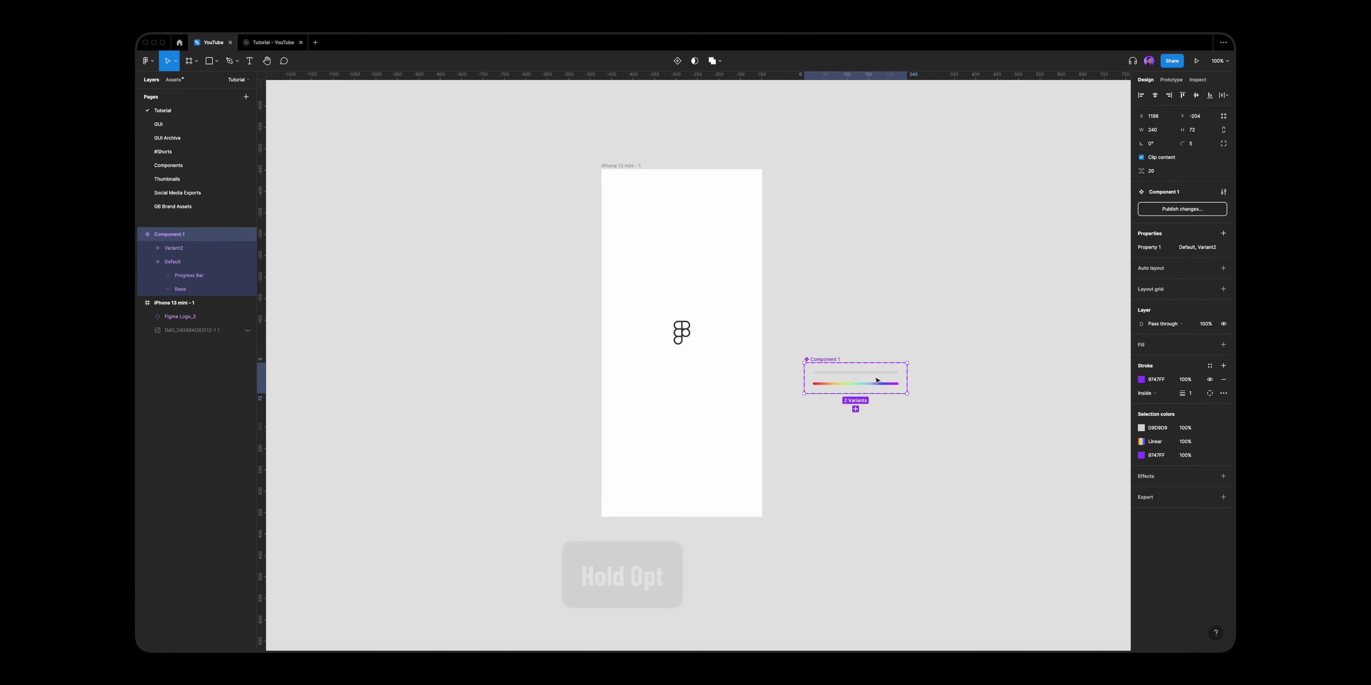
pyautogui.hotkey('shift', '1')
# Step: Place an instance of the Default variant inside the phone frame below the logo
pyautogui.click(881, 413)
pyautogui.moveTo(881, 413); pyautogui.dragTo(597, 425)
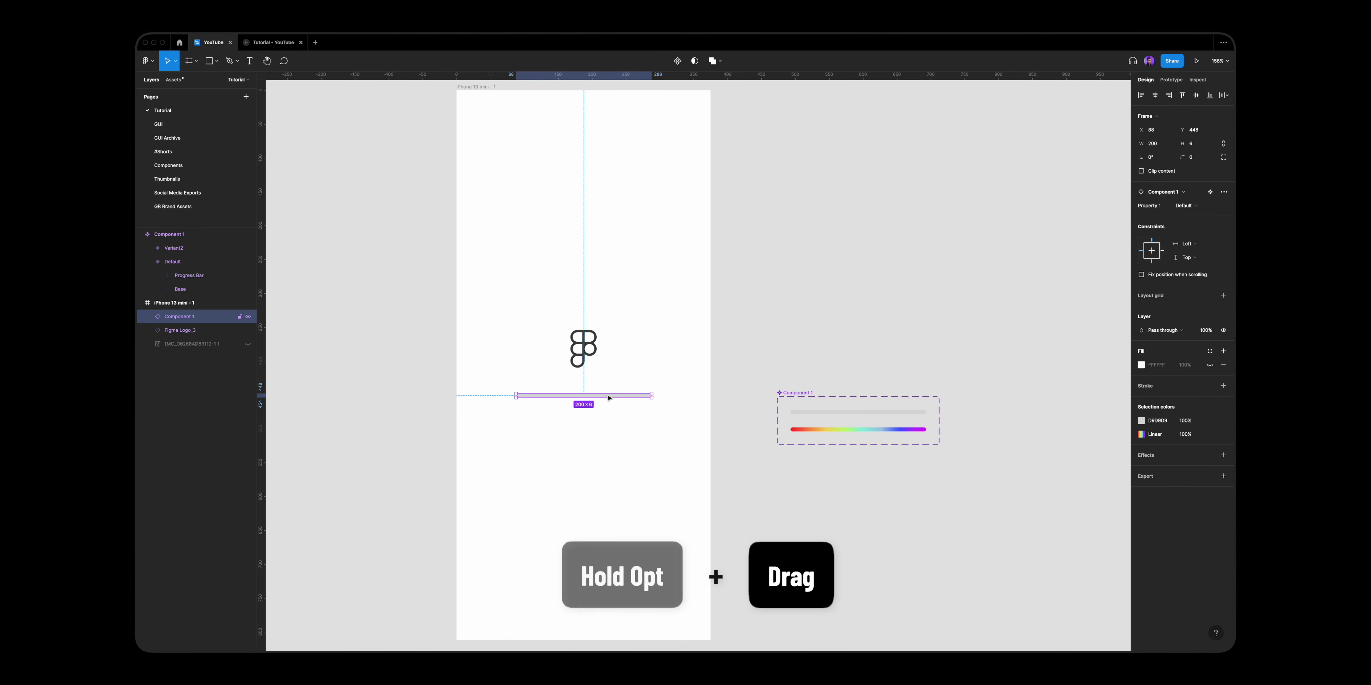
pyautogui.hscroll(-3, 608, 398)
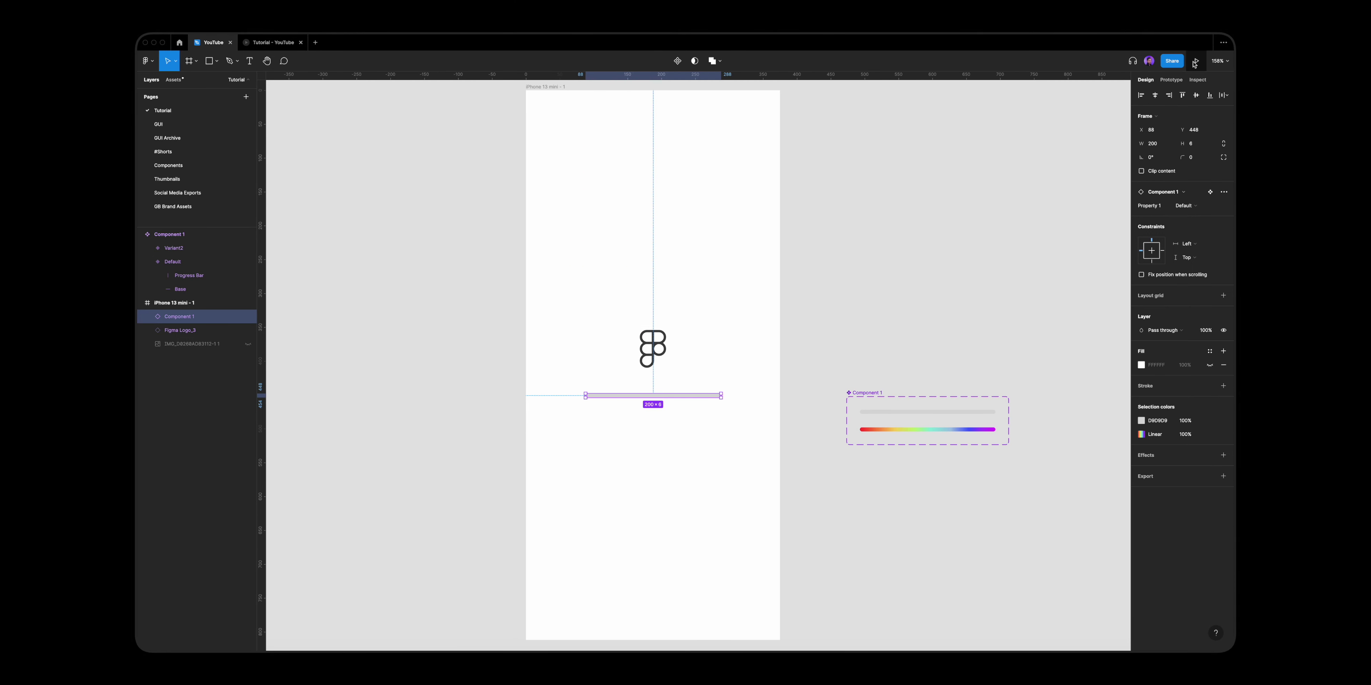